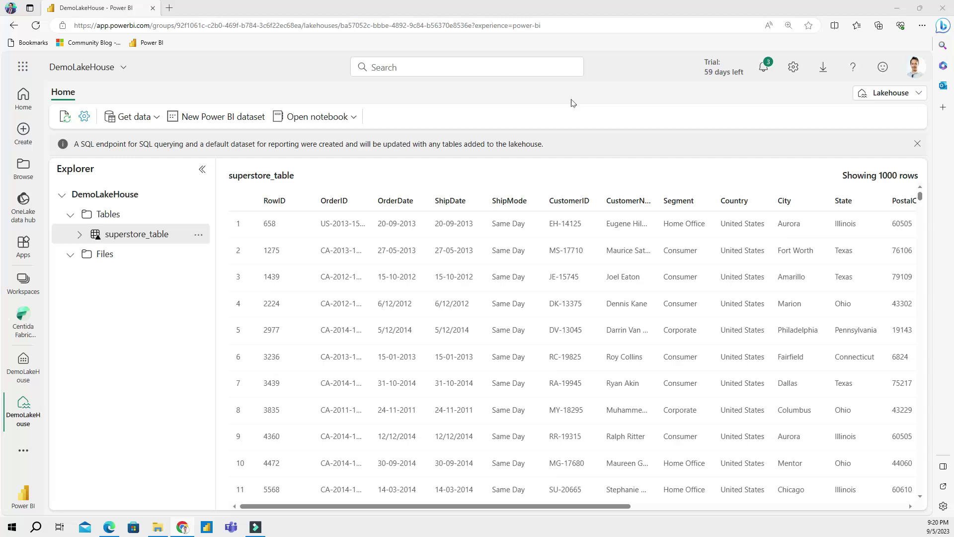
Step: List the DemoLakeHouse Files folder: SuperstoreCSV.csv, SuperstoreCSV_cleaned.csv and SuperstoreExcel.xlsx
{"action": "left_click", "coordinate": [103, 254]}
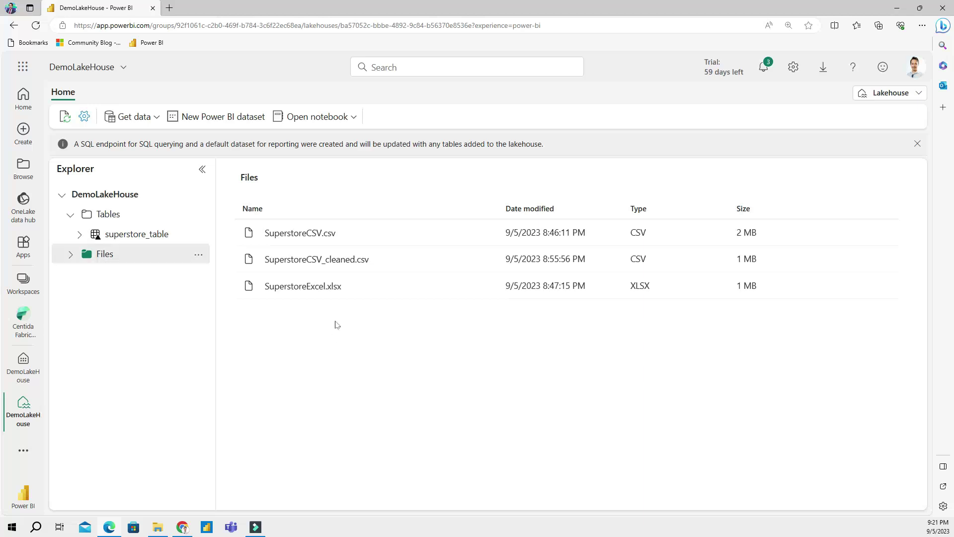
{"action": "right_click", "coordinate": [332, 289]}
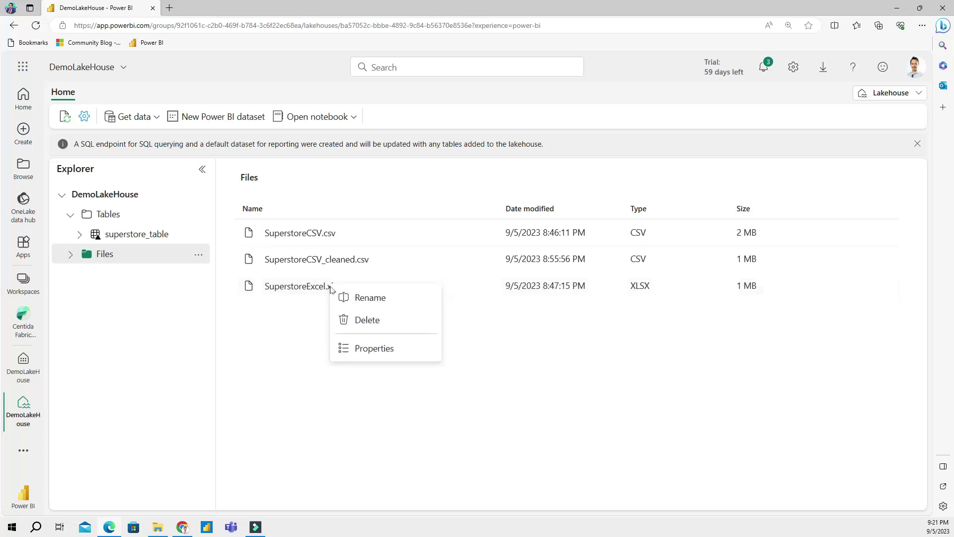
{"action": "right_click", "coordinate": [332, 261]}
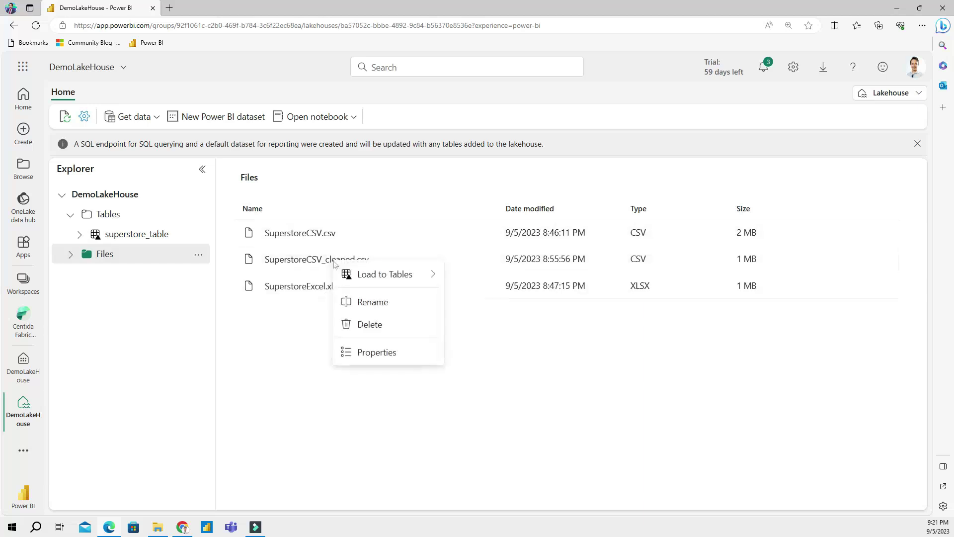
{"action": "mouse_move", "coordinate": [366, 281]}
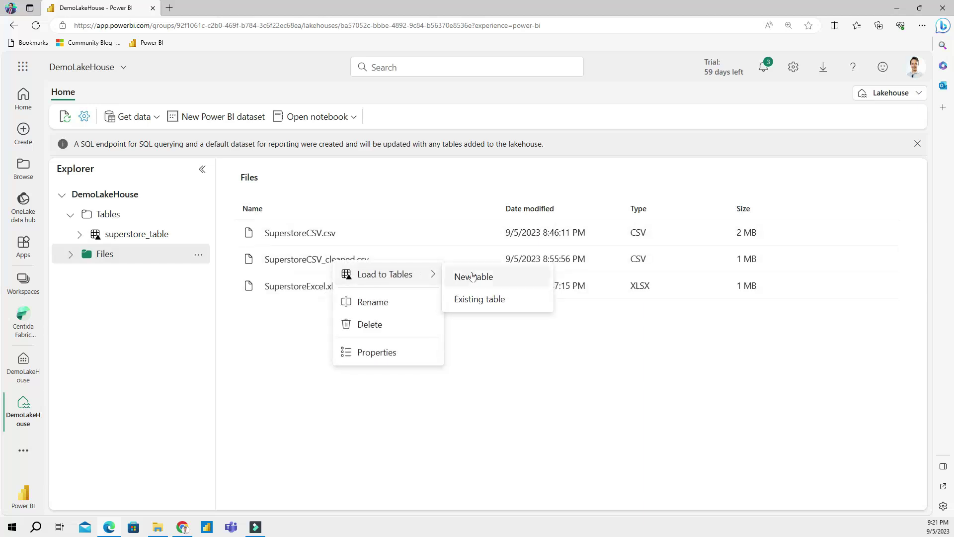
{"action": "left_click", "coordinate": [482, 276]}
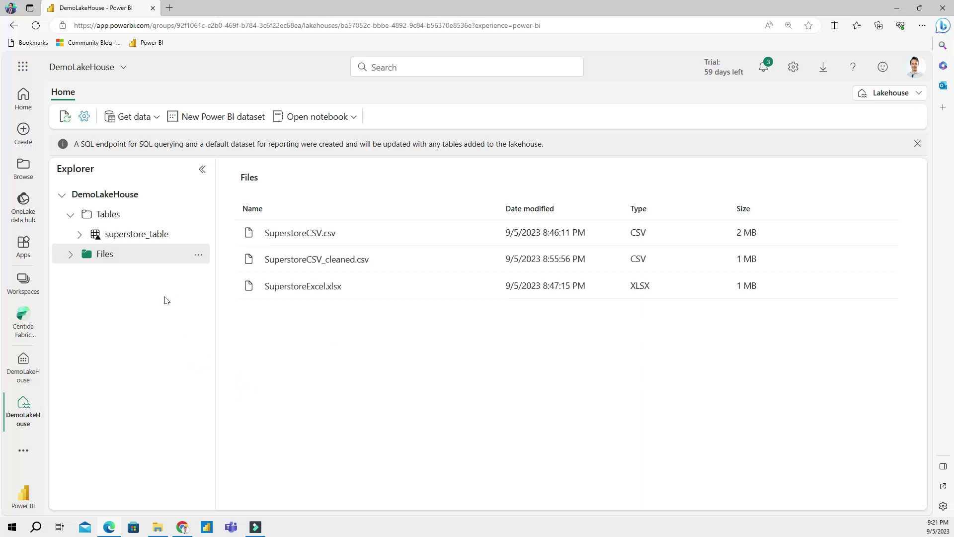
Step: Start a new Dataflow Gen2 from the lakehouse's Get data menu, opening an empty Dataflow 1
{"action": "left_click", "coordinate": [157, 120]}
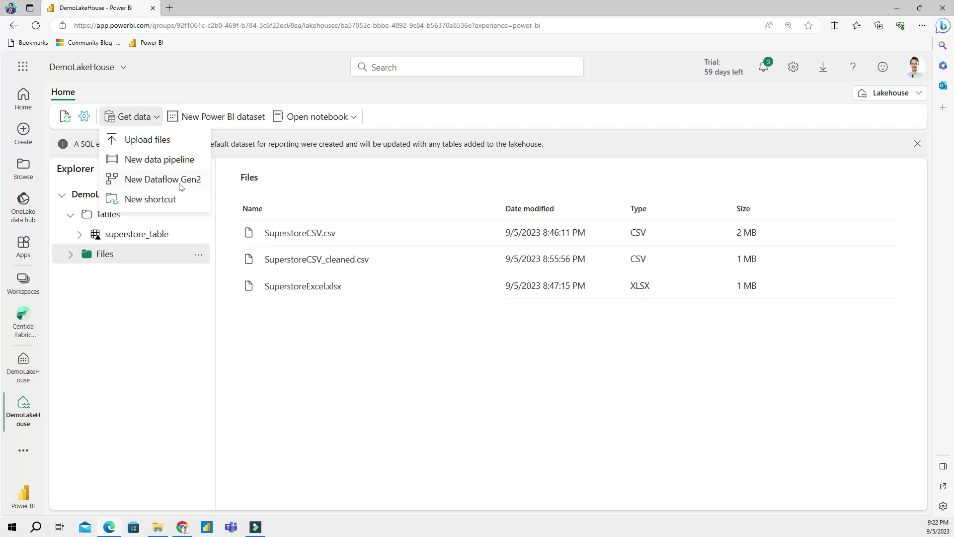
{"action": "left_click", "coordinate": [181, 184]}
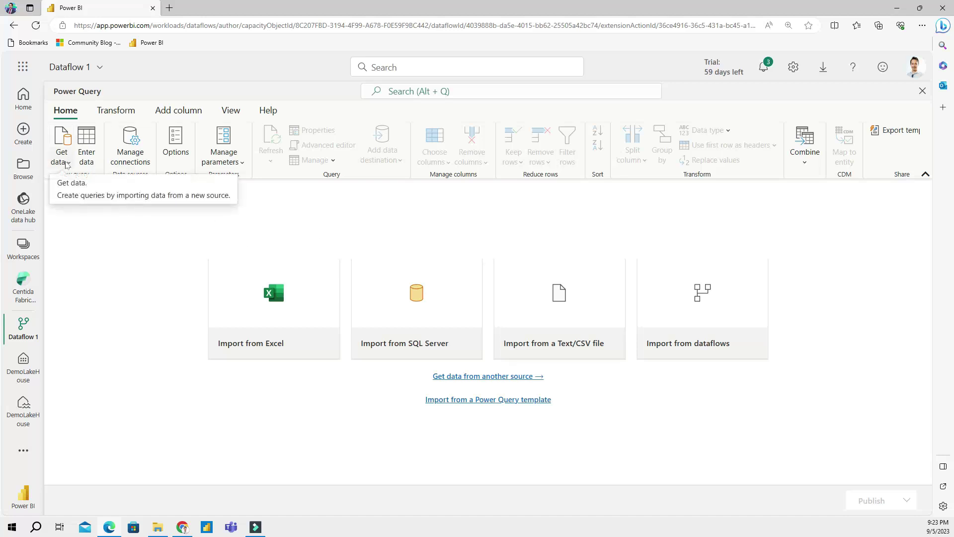
Step: Open the New source dialog and browse the full list of data connectors
{"action": "left_click", "coordinate": [67, 164]}
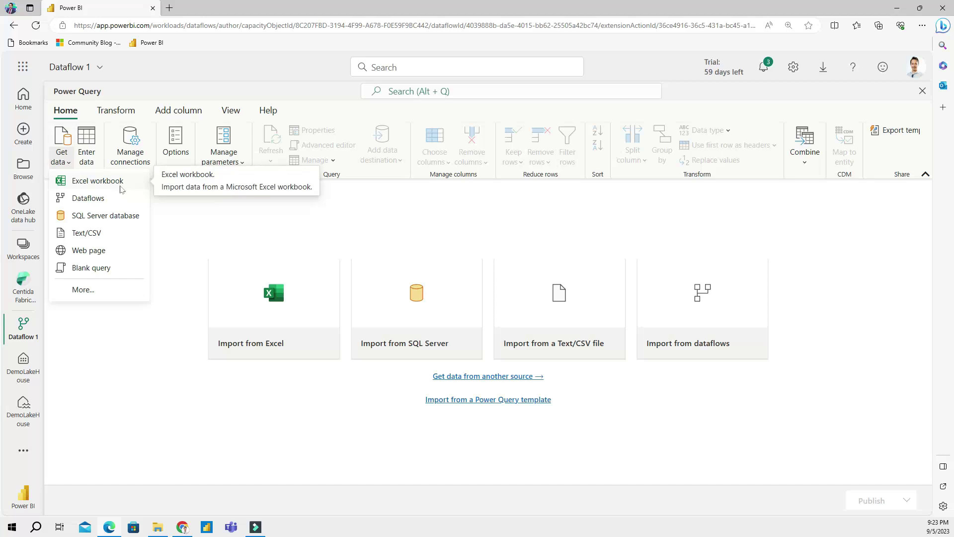
{"action": "left_click", "coordinate": [92, 294]}
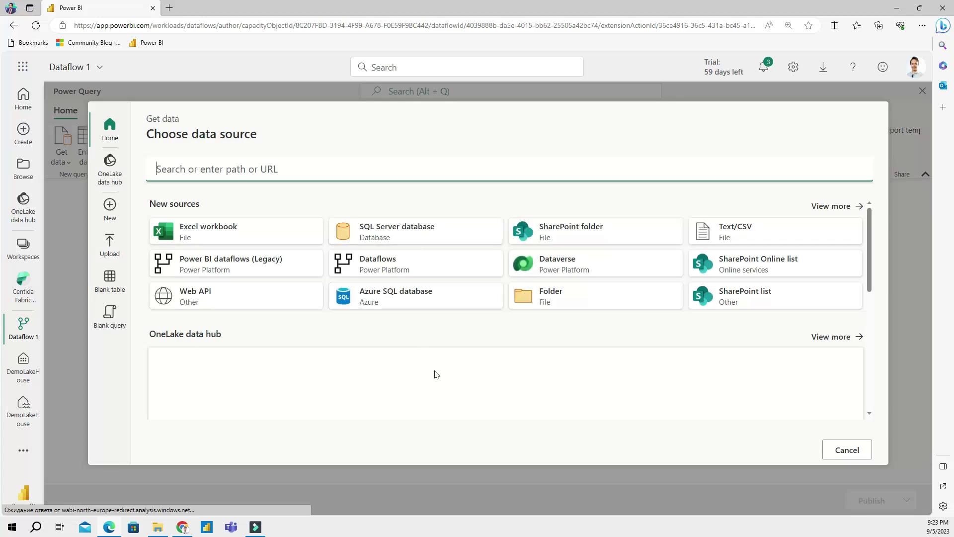
{"action": "left_click", "coordinate": [829, 206]}
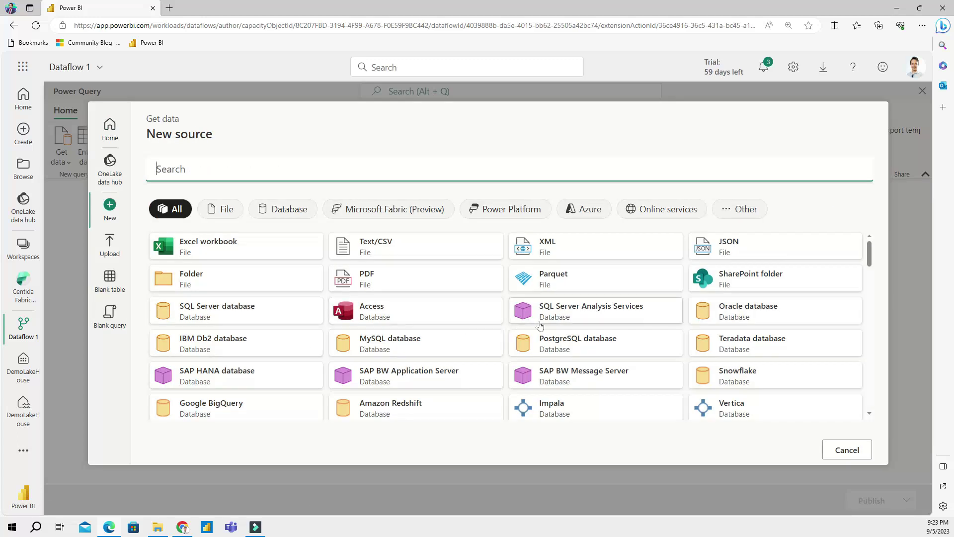
{"action": "scroll", "coordinate": [539, 323], "scroll_direction": "down", "scroll_amount": 2}
{"action": "scroll", "coordinate": [537, 319], "scroll_direction": "down", "scroll_amount": 15}
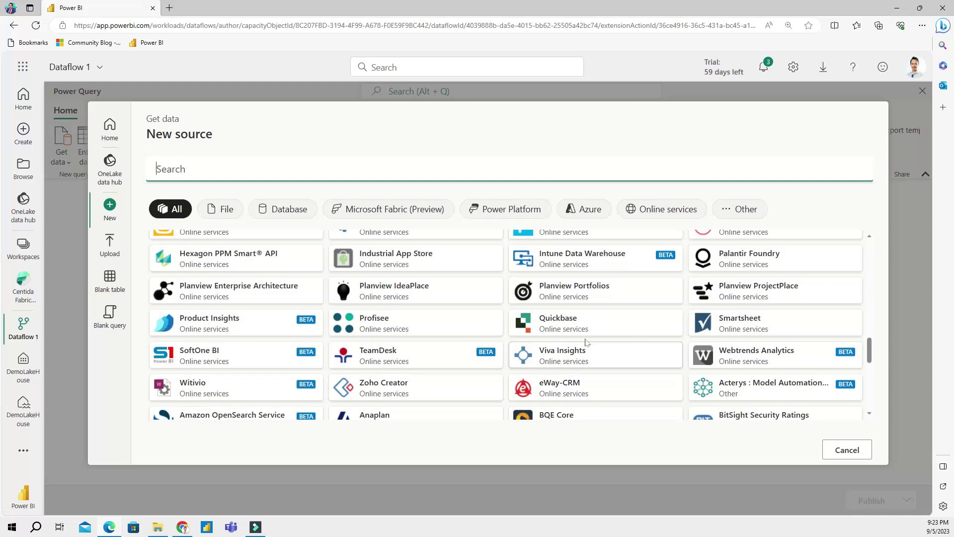
{"action": "scroll", "coordinate": [589, 342], "scroll_direction": "down", "scroll_amount": 5}
{"action": "scroll", "coordinate": [594, 337], "scroll_direction": "down", "scroll_amount": 3}
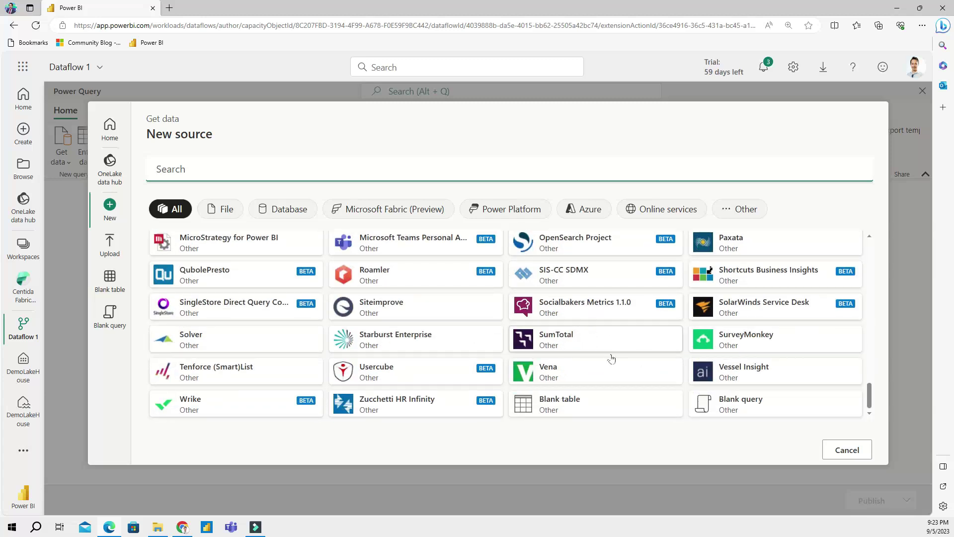
{"action": "scroll", "coordinate": [589, 343], "scroll_direction": "up", "scroll_amount": 5}
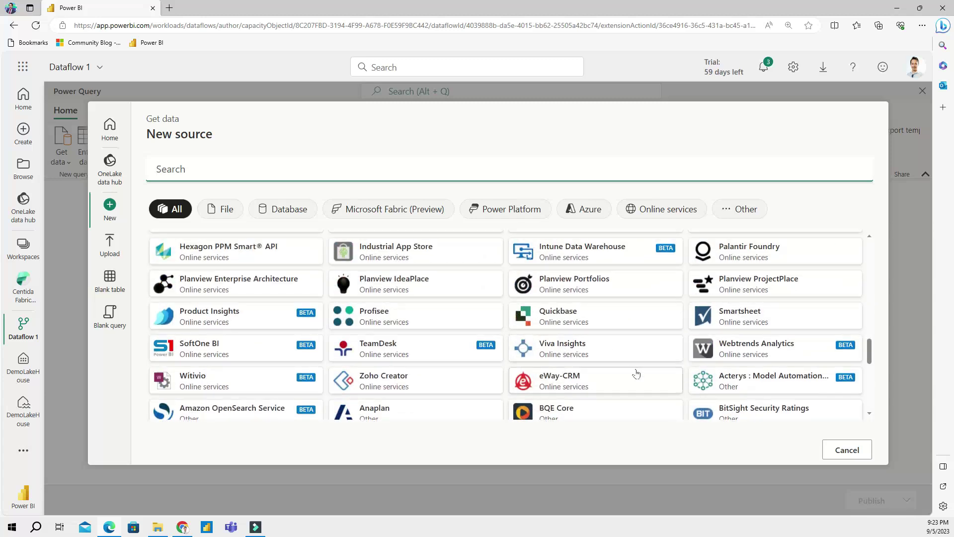
{"action": "scroll", "coordinate": [633, 372], "scroll_direction": "up", "scroll_amount": 5}
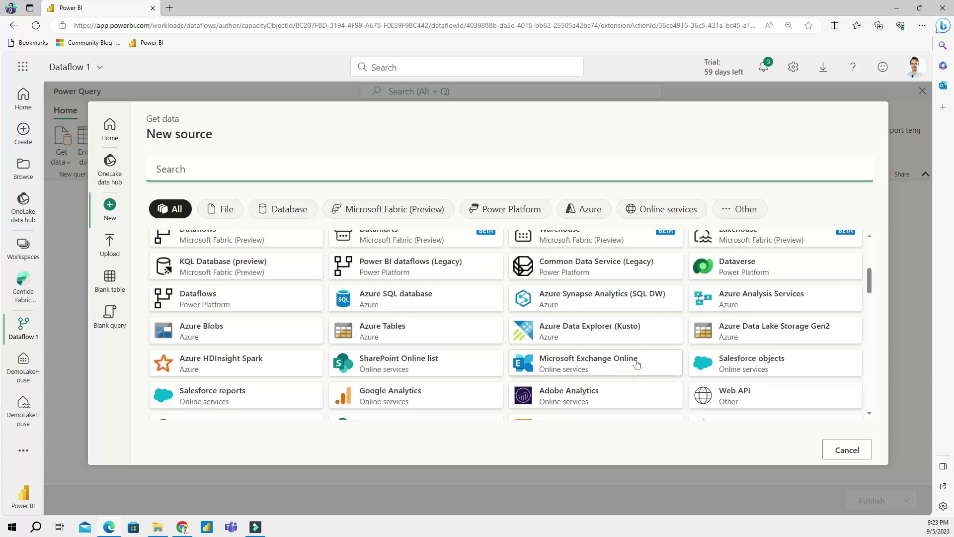
{"action": "scroll", "coordinate": [633, 368], "scroll_direction": "up", "scroll_amount": 2}
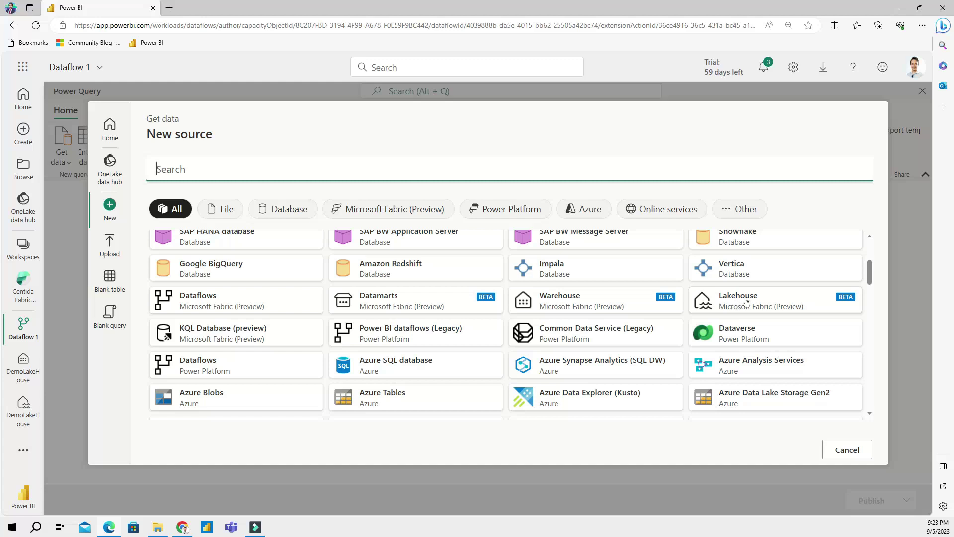
Step: Choose the Lakehouse connector with the existing Lakehouse connection and continue to Choose data
{"action": "left_click", "coordinate": [746, 300]}
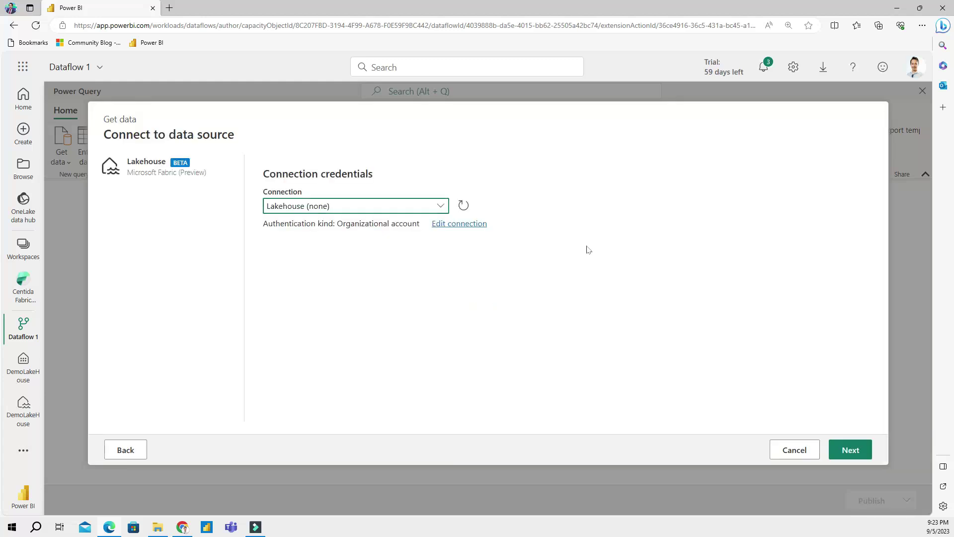
{"action": "left_click", "coordinate": [358, 210]}
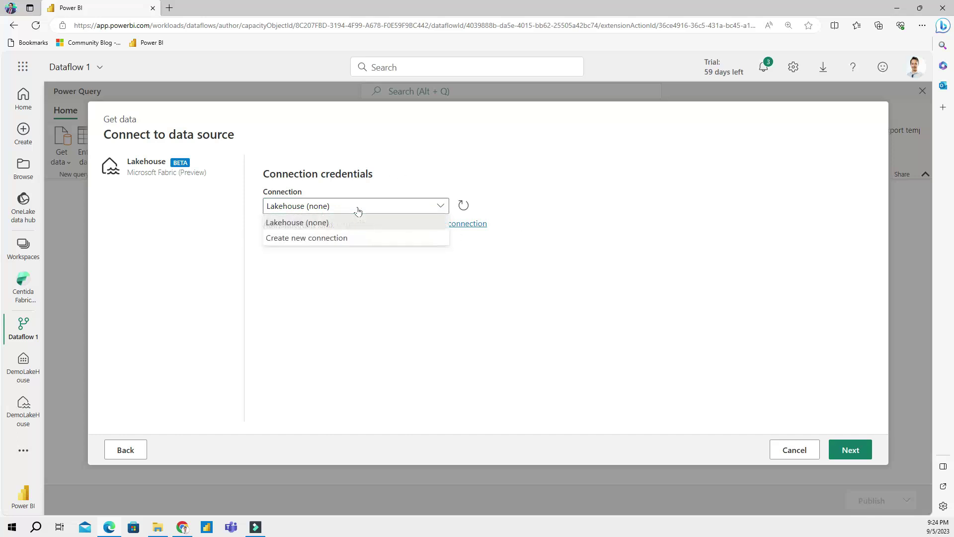
{"action": "left_click", "coordinate": [368, 317]}
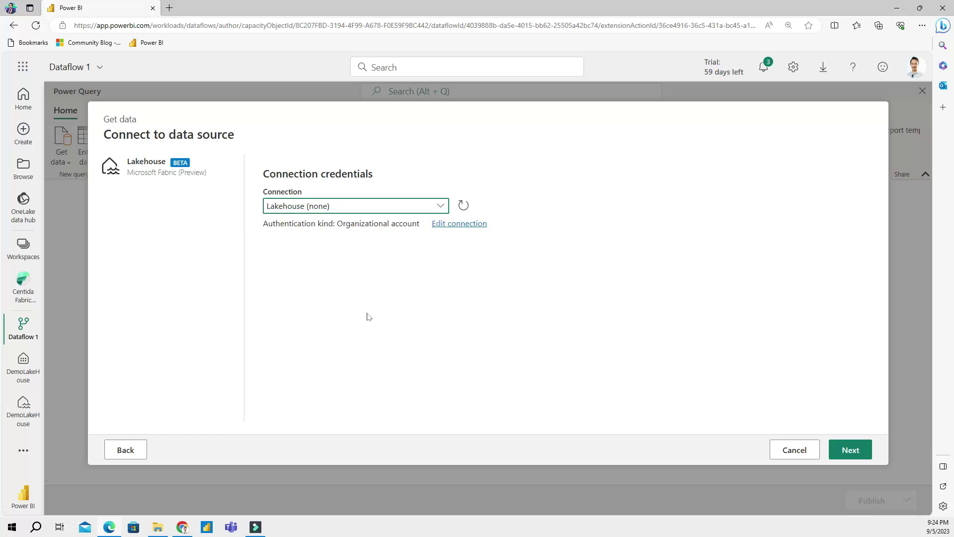
{"action": "left_click", "coordinate": [332, 209]}
{"action": "left_click", "coordinate": [615, 185]}
{"action": "left_click", "coordinate": [855, 451]}
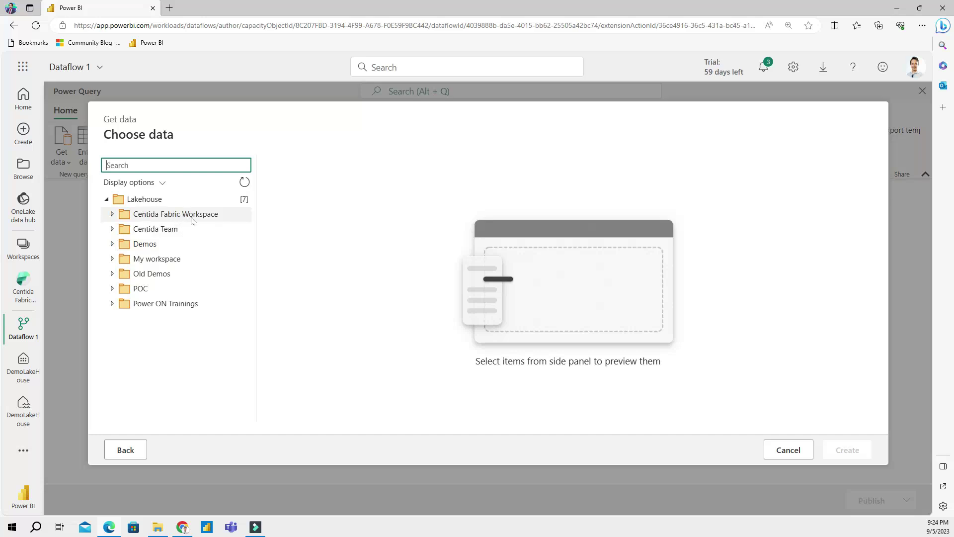
Step: Select SuperstoreExcel.xlsx under Centida Fabric Workspace > DemoLakeHouse > Files and create the query
{"action": "left_click", "coordinate": [112, 215]}
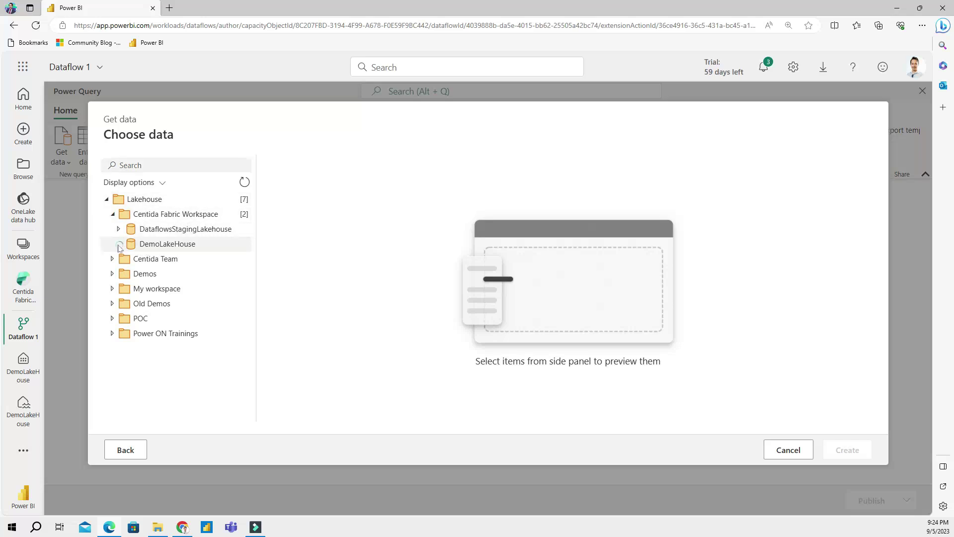
{"action": "left_click", "coordinate": [119, 244]}
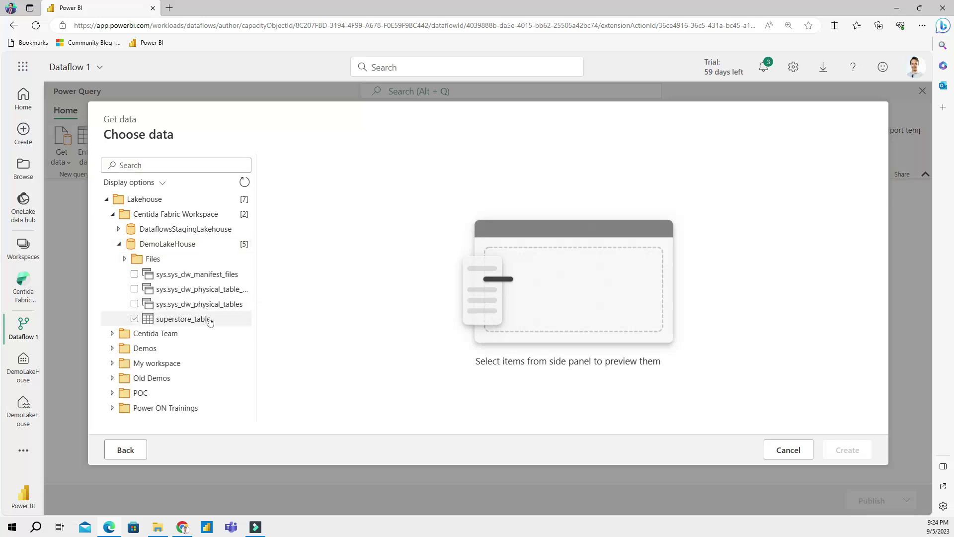
{"action": "left_click", "coordinate": [124, 259]}
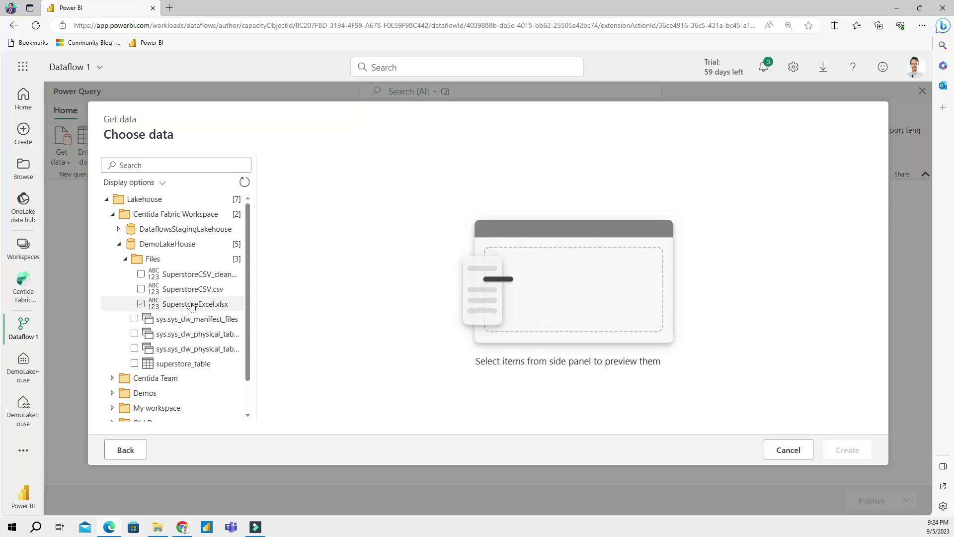
{"action": "left_click", "coordinate": [192, 305]}
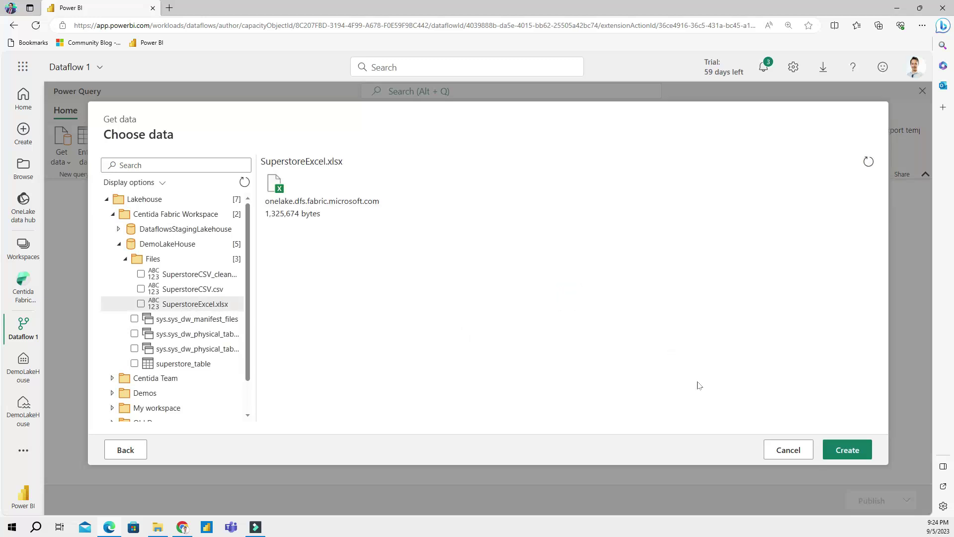
{"action": "left_click", "coordinate": [853, 451]}
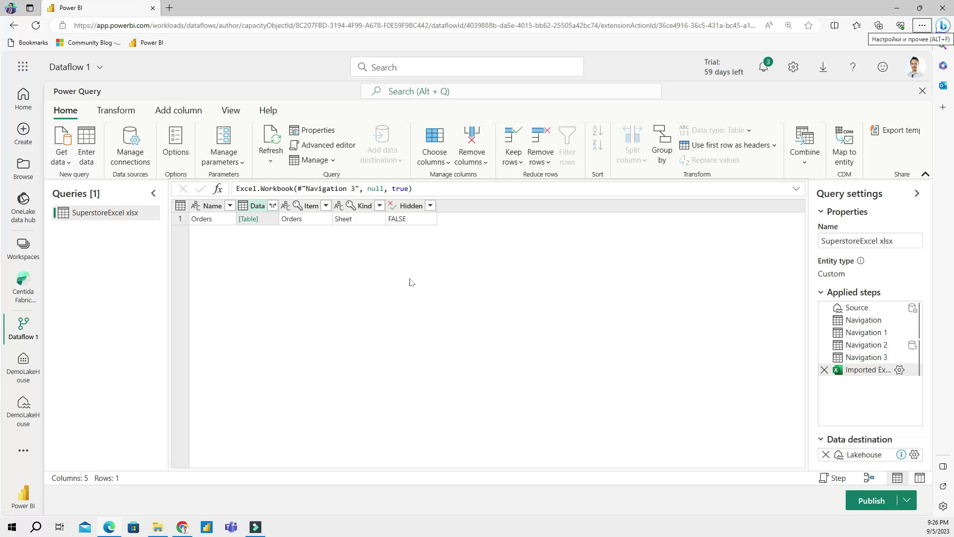
{"action": "left_click", "coordinate": [329, 146]}
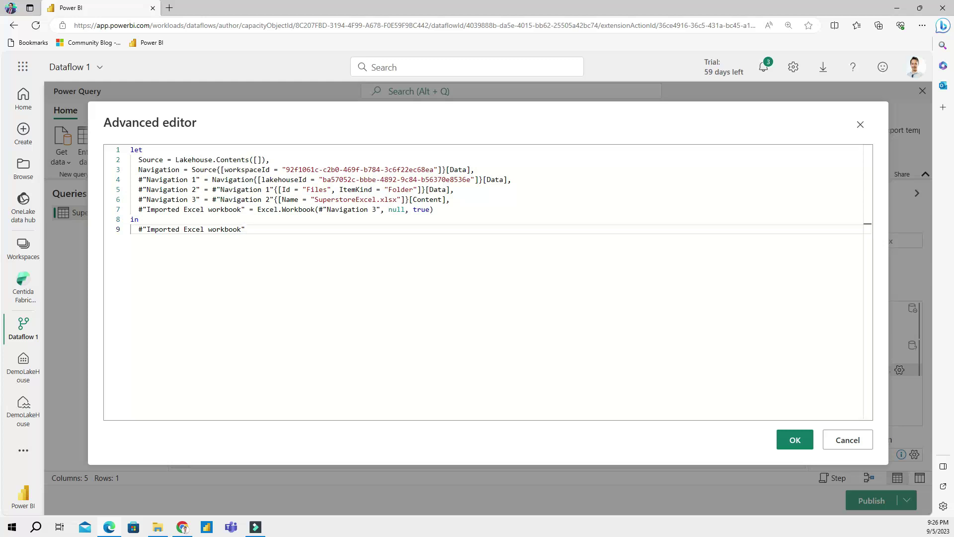
{"action": "left_click", "coordinate": [855, 442]}
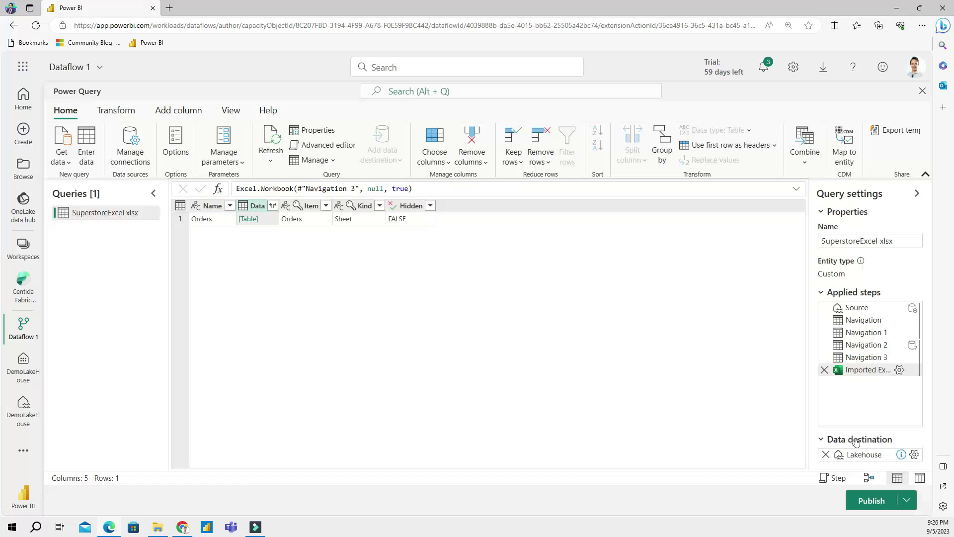
Step: Expand the Data column of the Orders sheet into all its columns
{"action": "left_click", "coordinate": [272, 206]}
{"action": "scroll", "coordinate": [323, 326], "scroll_direction": "down", "scroll_amount": 3}
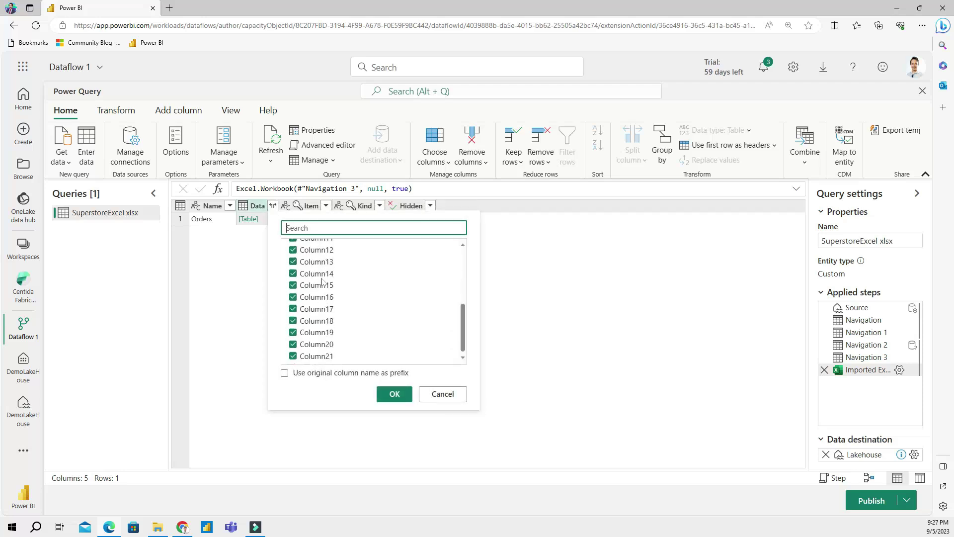
{"action": "scroll", "coordinate": [323, 325], "scroll_direction": "up", "scroll_amount": 3}
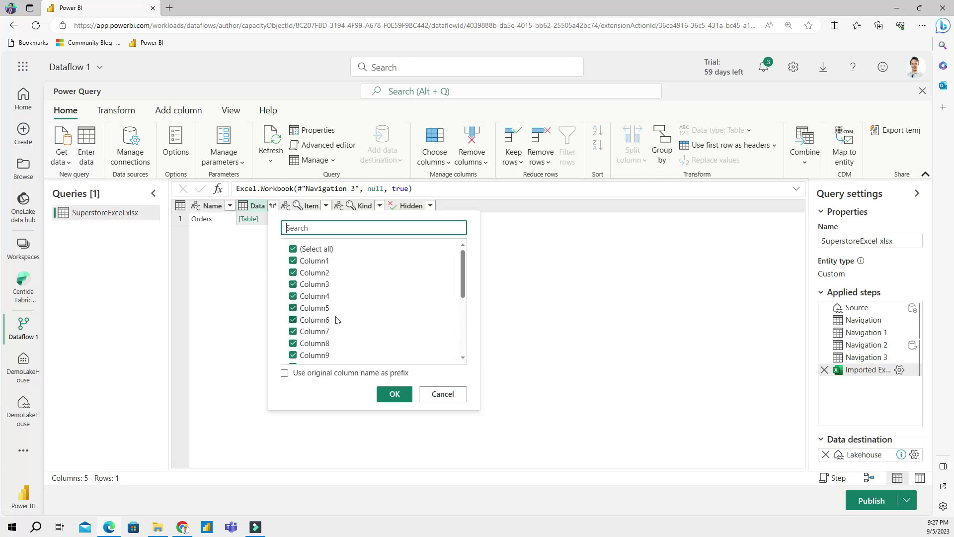
{"action": "left_click", "coordinate": [398, 398]}
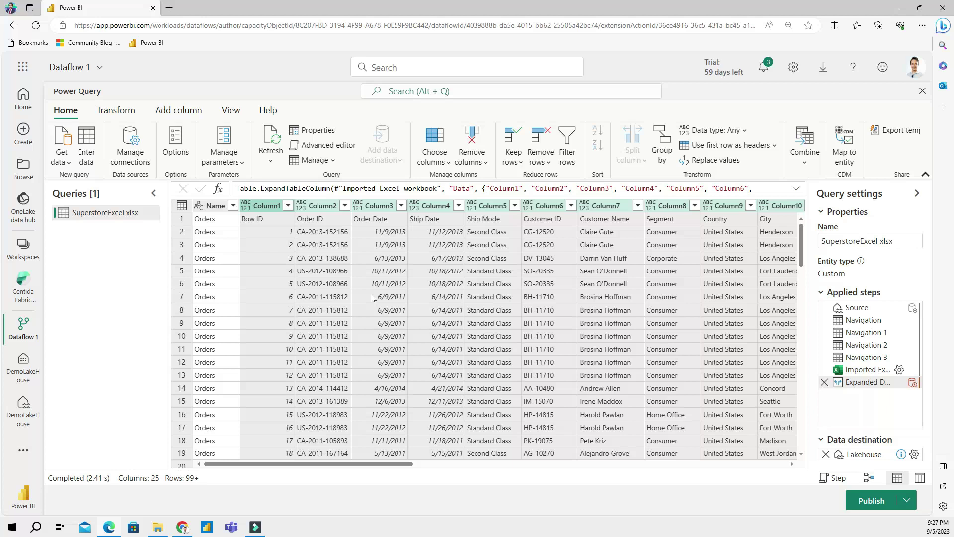
Step: Promote the first row of the Orders data to column headers
{"action": "left_click", "coordinate": [124, 115]}
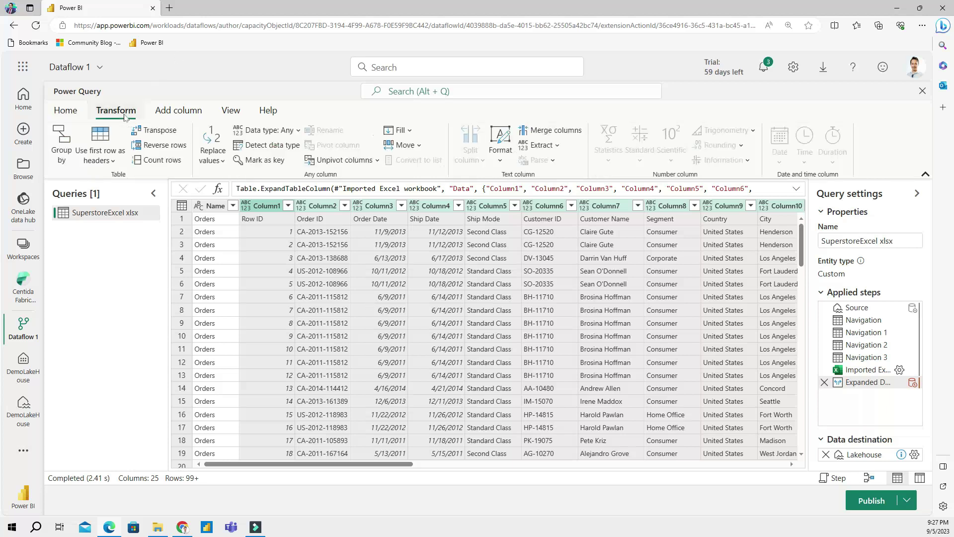
{"action": "left_click", "coordinate": [198, 113]}
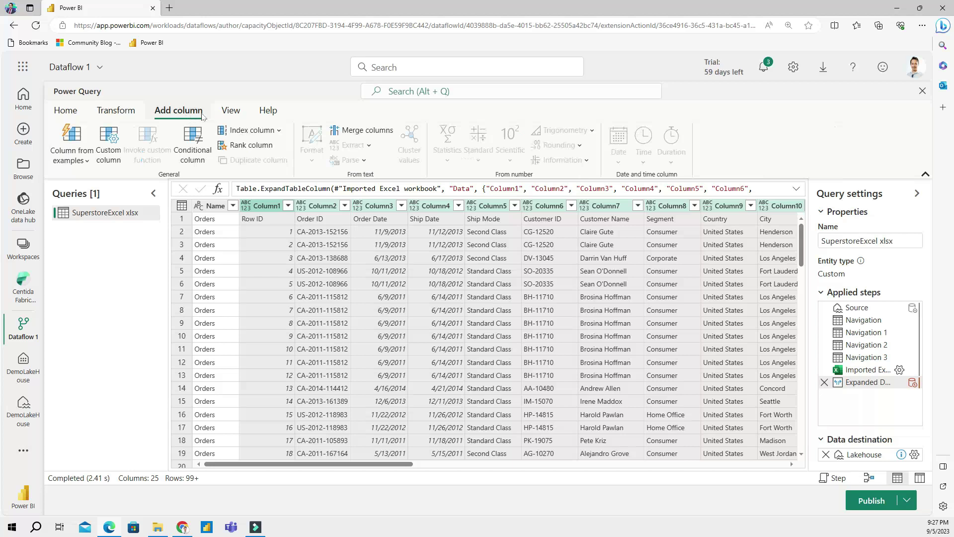
{"action": "left_click", "coordinate": [65, 111]}
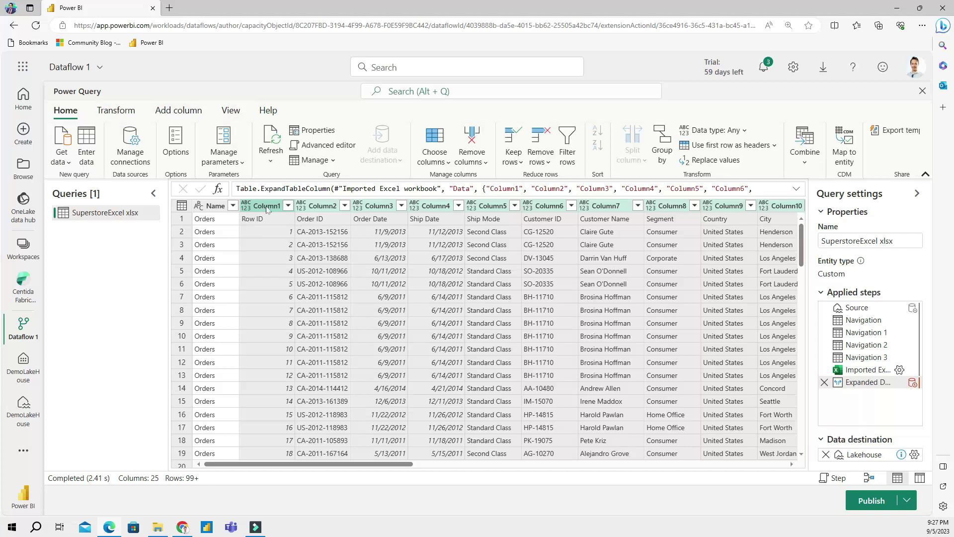
{"action": "left_click", "coordinate": [757, 146]}
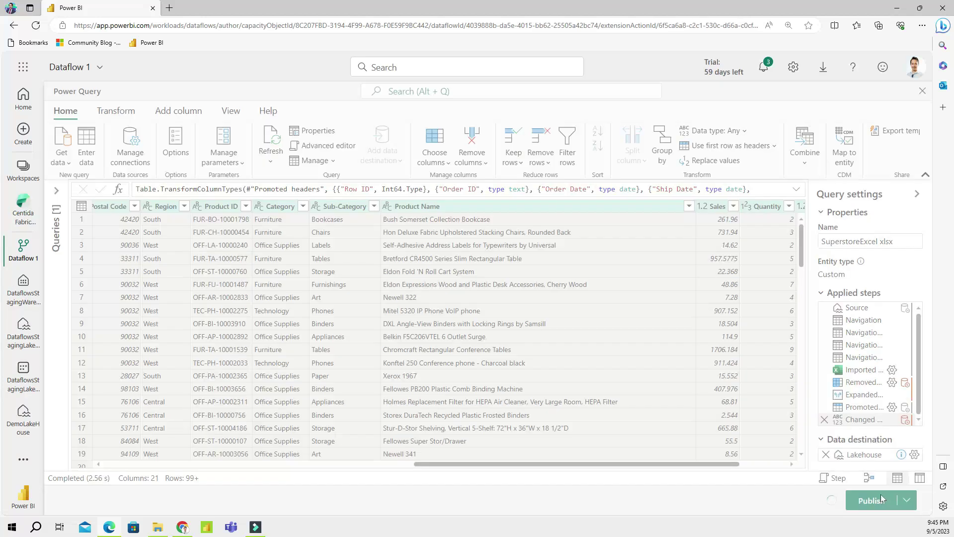
Step: Publish Dataflow 1 to the Centida Fabric Workspace
{"action": "left_click", "coordinate": [873, 500]}
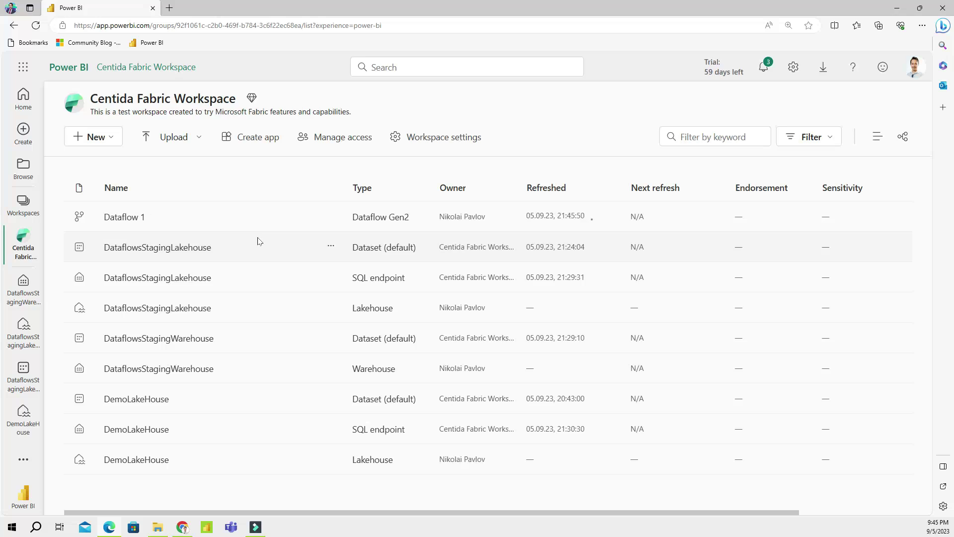
Step: Open DemoLakeHouse and preview the new SuperstoreExcel_xlsx table with 1000 rows of Orders data
{"action": "left_click", "coordinate": [134, 460]}
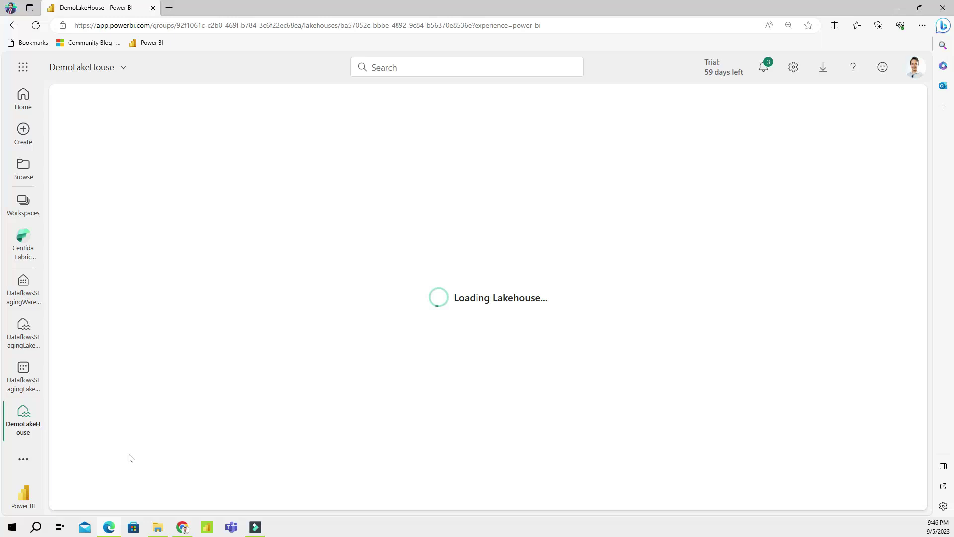
{"action": "left_click", "coordinate": [142, 253]}
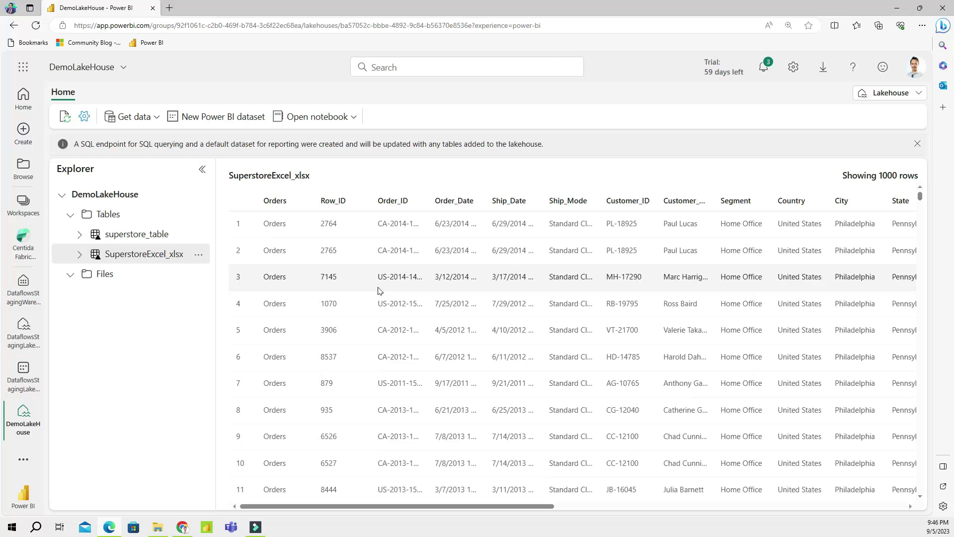
{"action": "left_click", "coordinate": [102, 274]}
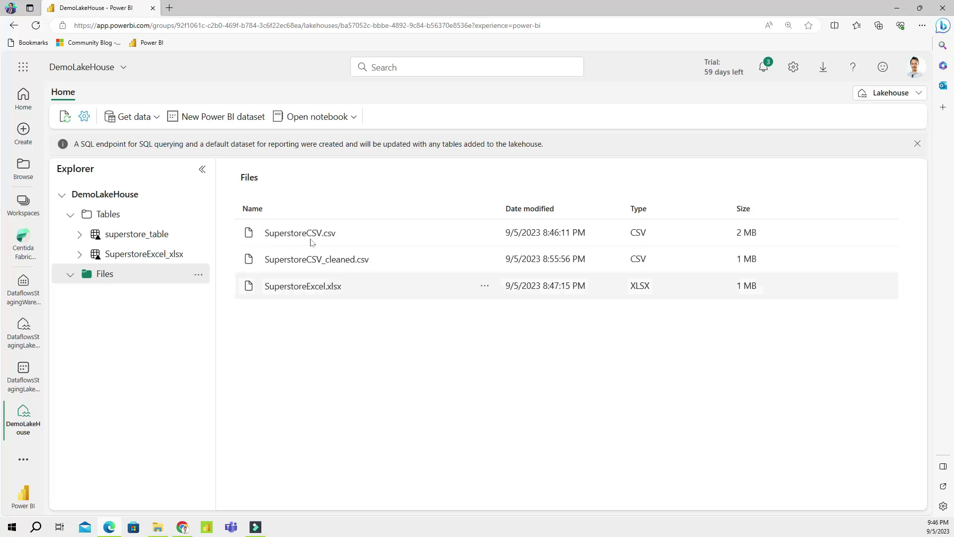
{"action": "left_click", "coordinate": [150, 119]}
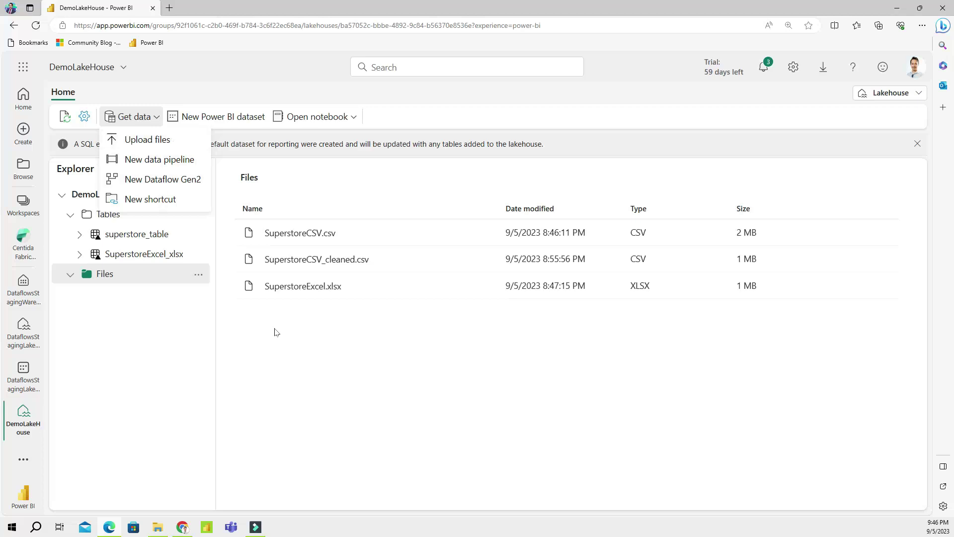
{"action": "left_click", "coordinate": [303, 381]}
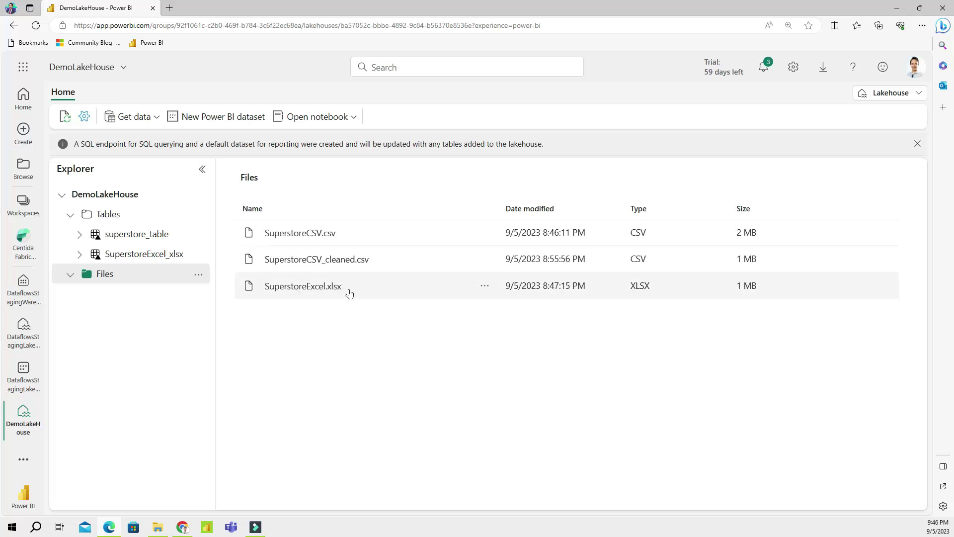
{"action": "left_click", "coordinate": [132, 258]}
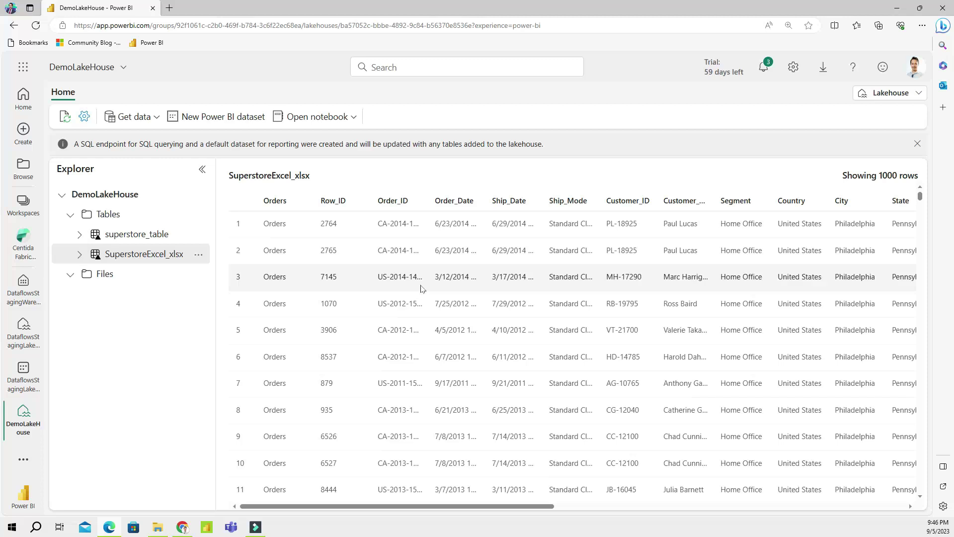
Step: Rename the SuperstoreExcel_xlsx table to SuperstoreExcel_table
{"action": "left_click", "coordinate": [198, 256]}
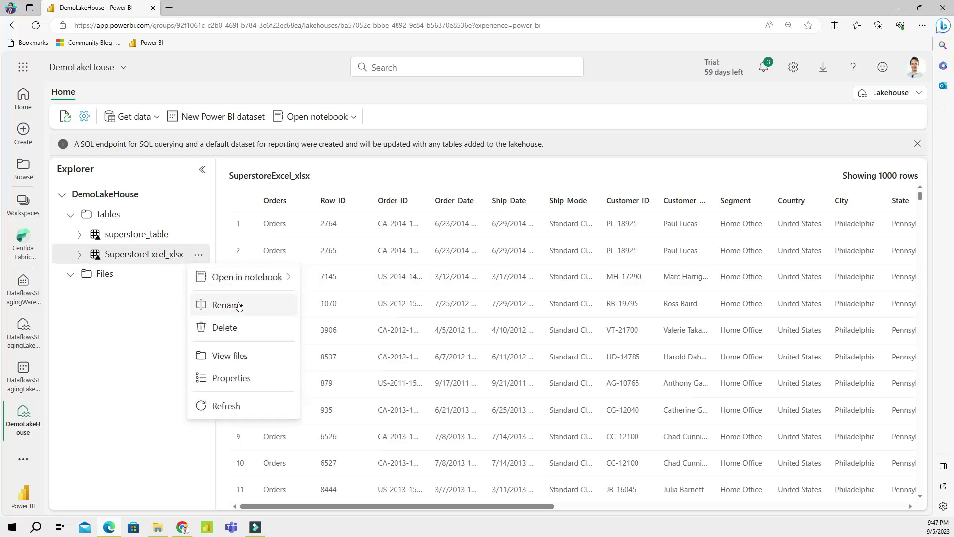
{"action": "left_click", "coordinate": [239, 305]}
{"action": "key", "text": "BackSpace"}
{"action": "key", "text": "BackSpace"}
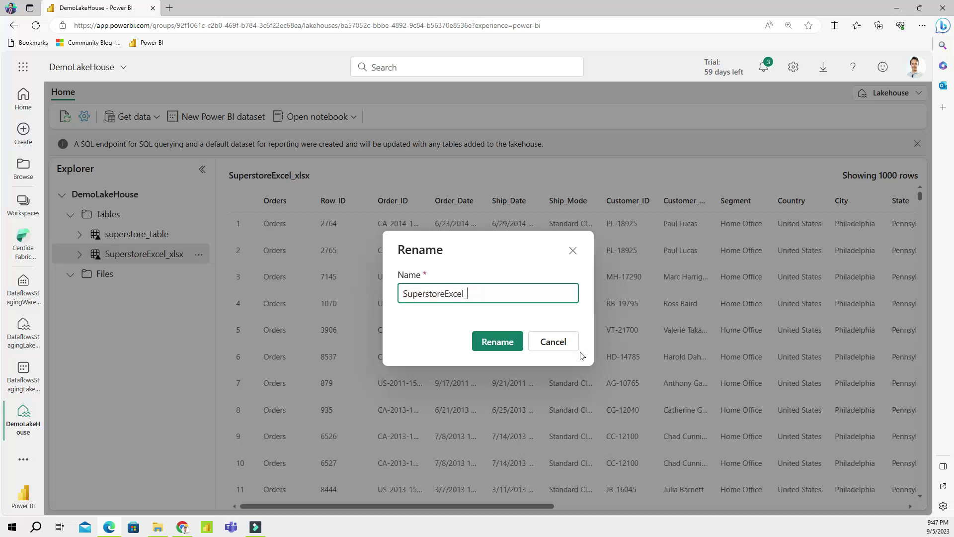
{"action": "type", "text": "table"}
{"action": "key", "text": "Return"}
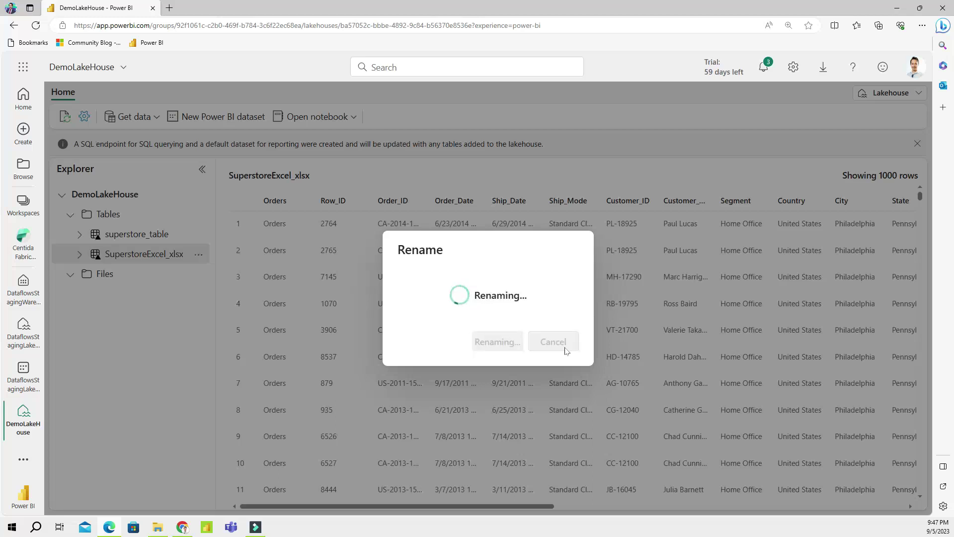